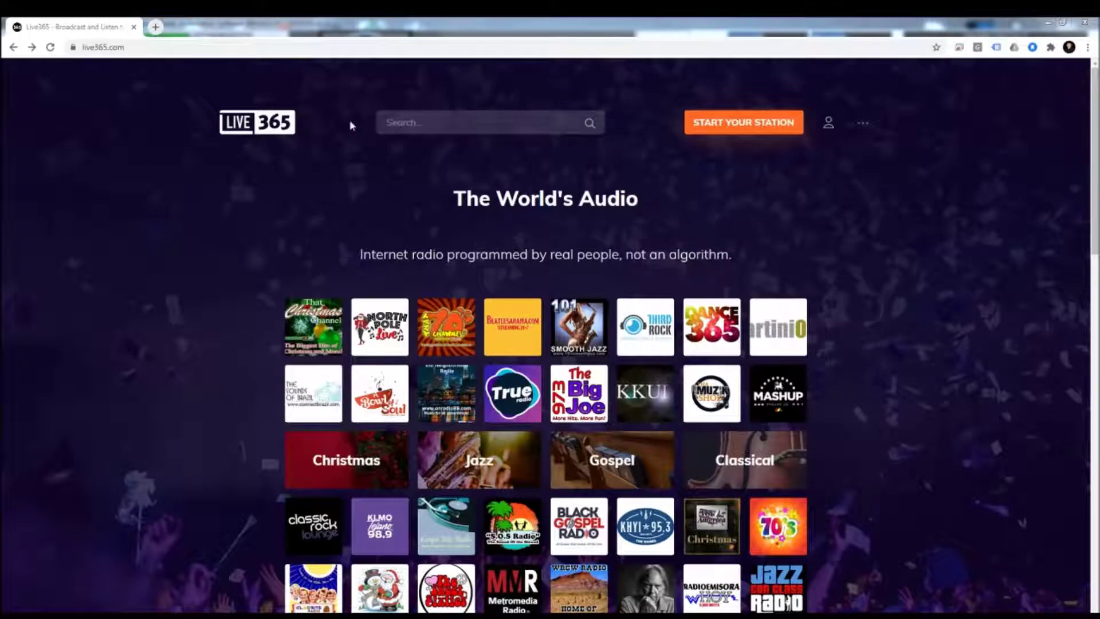
Open the EWave Radio station in the Live365 dashboard and display its LiveDJ encoder settings.
click(829, 125)
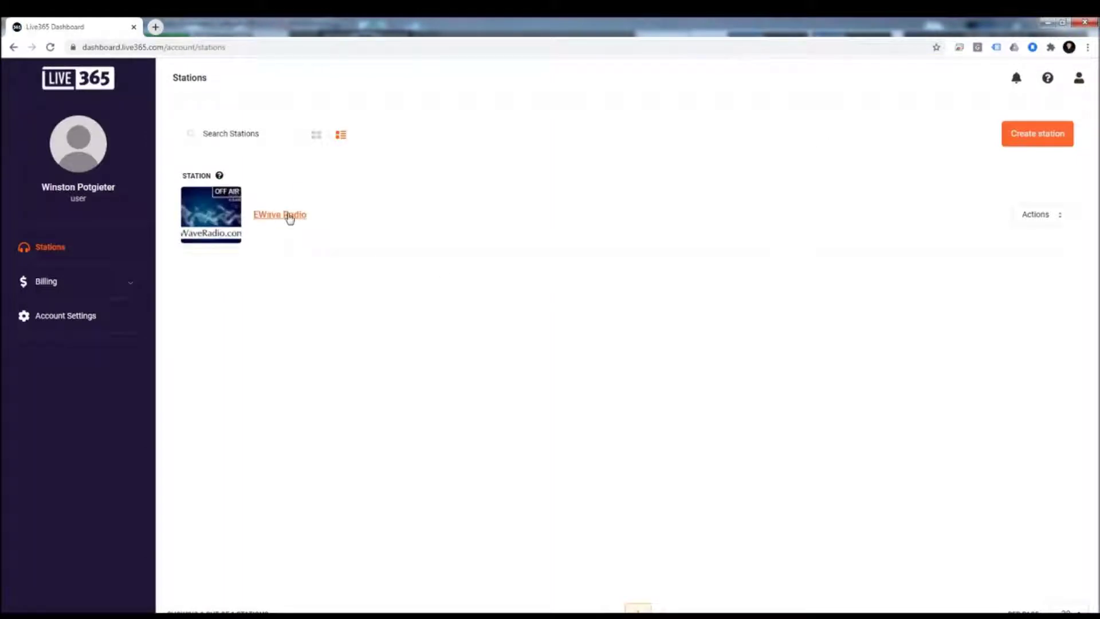
click(290, 217)
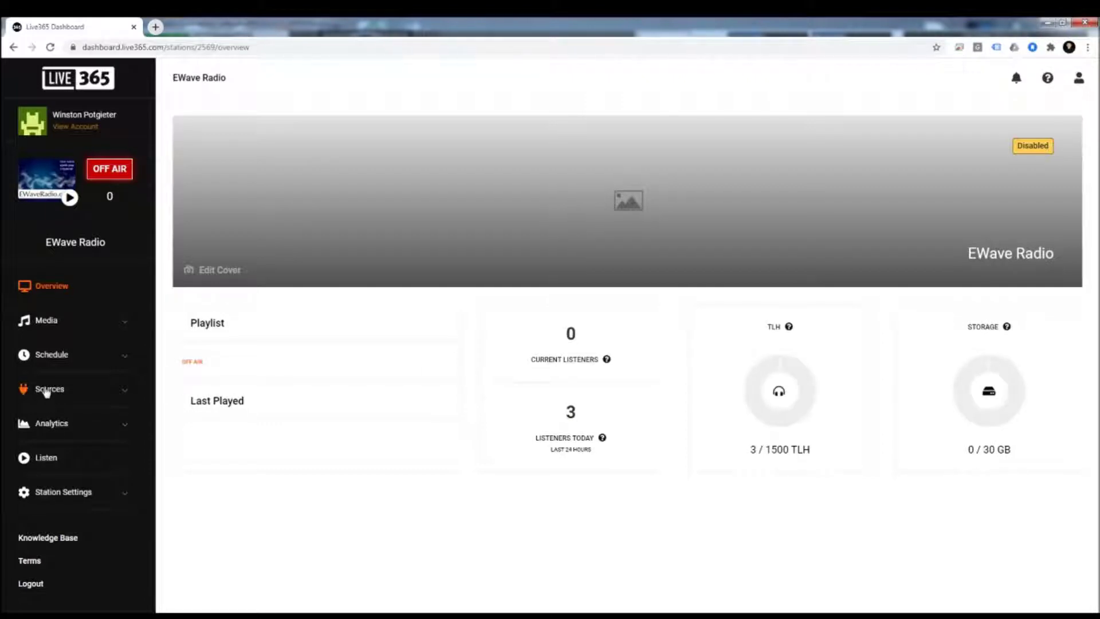
click(46, 389)
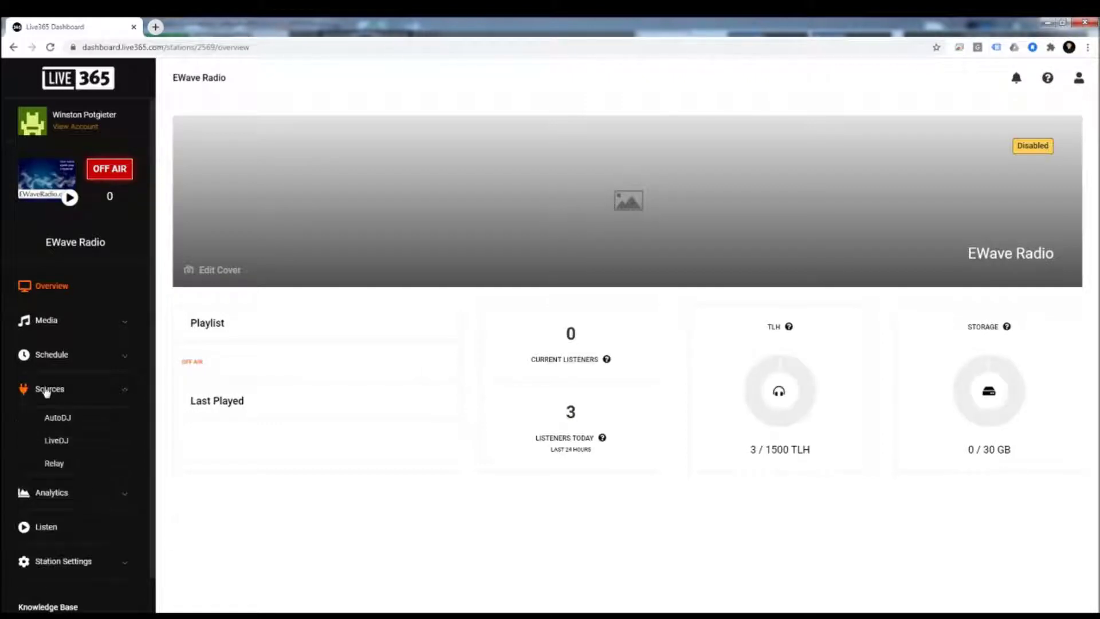
click(57, 442)
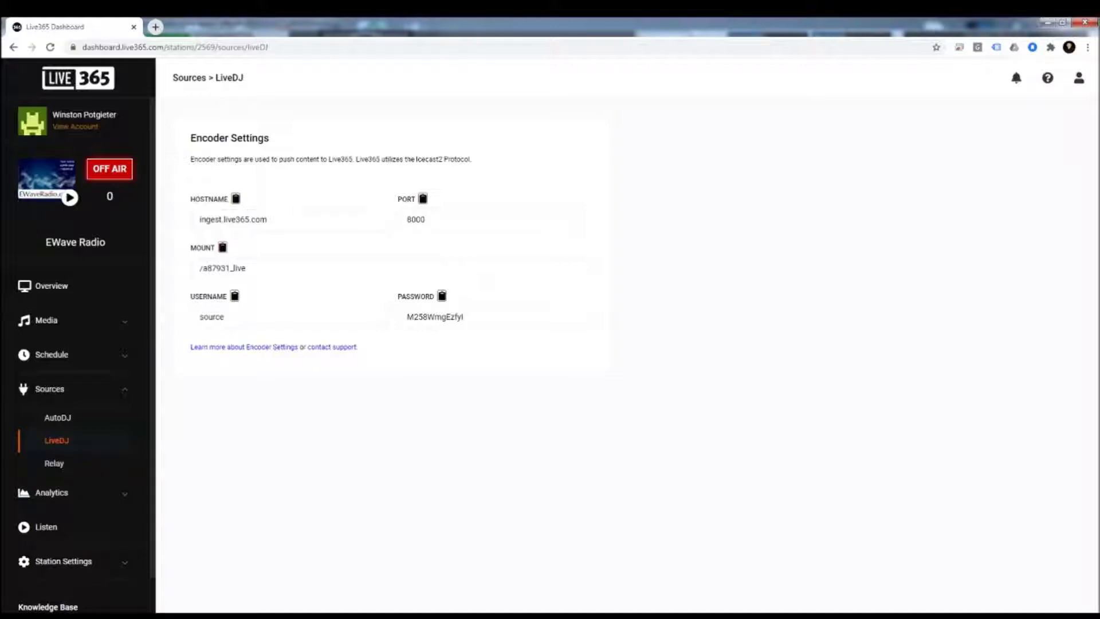
Switch to NextKast and set the Encoder 1 type to Live 365 (2017) in the broadcast settings.
key(alt+Tab)
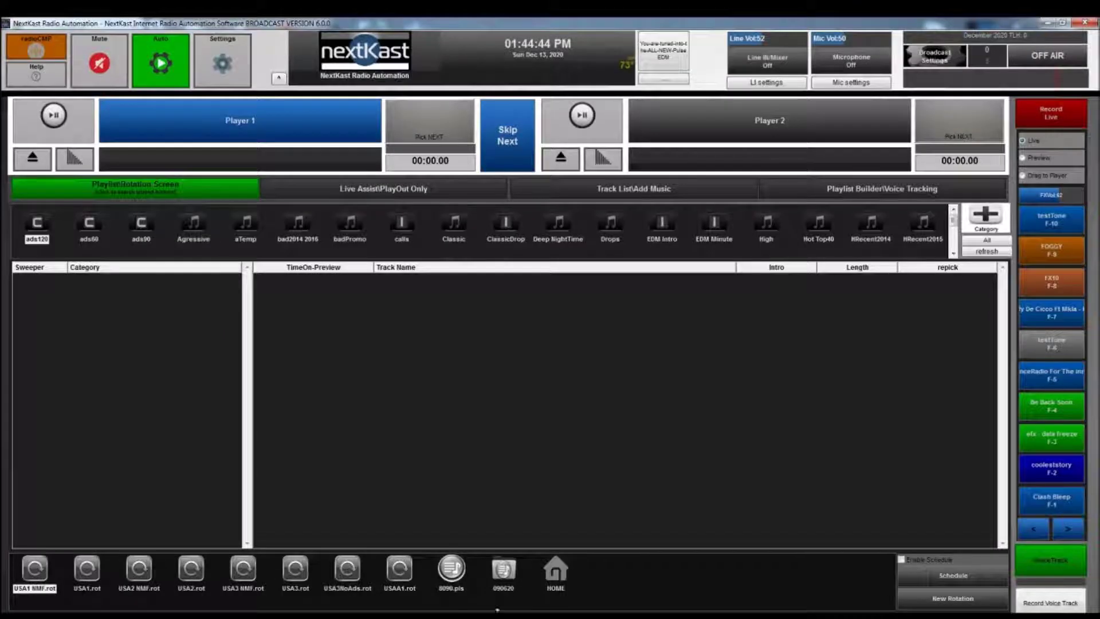
click(932, 60)
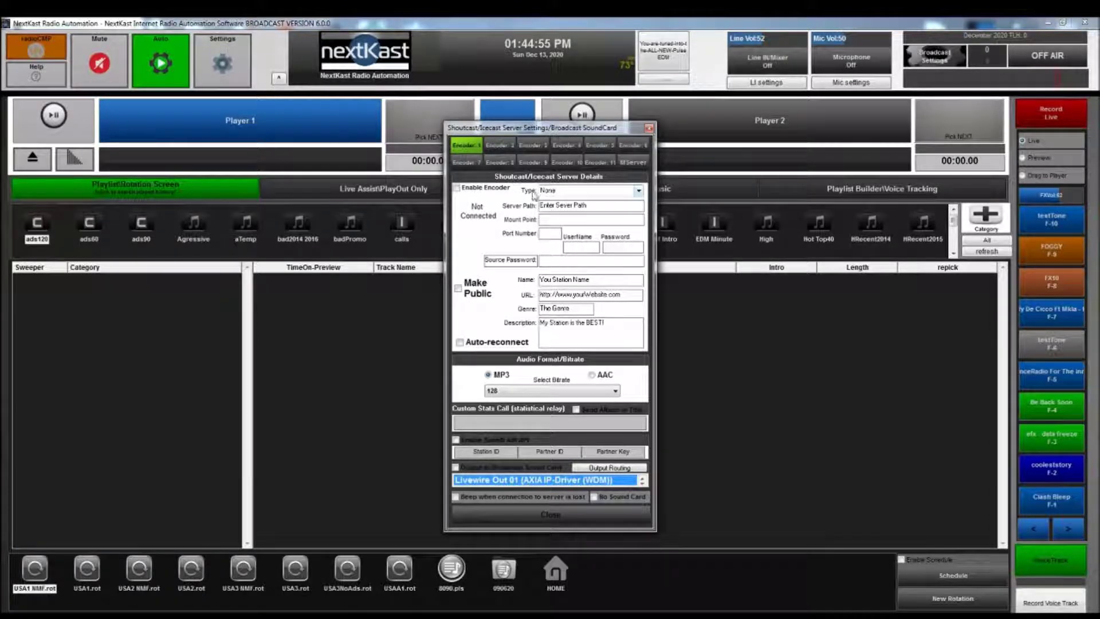
click(639, 192)
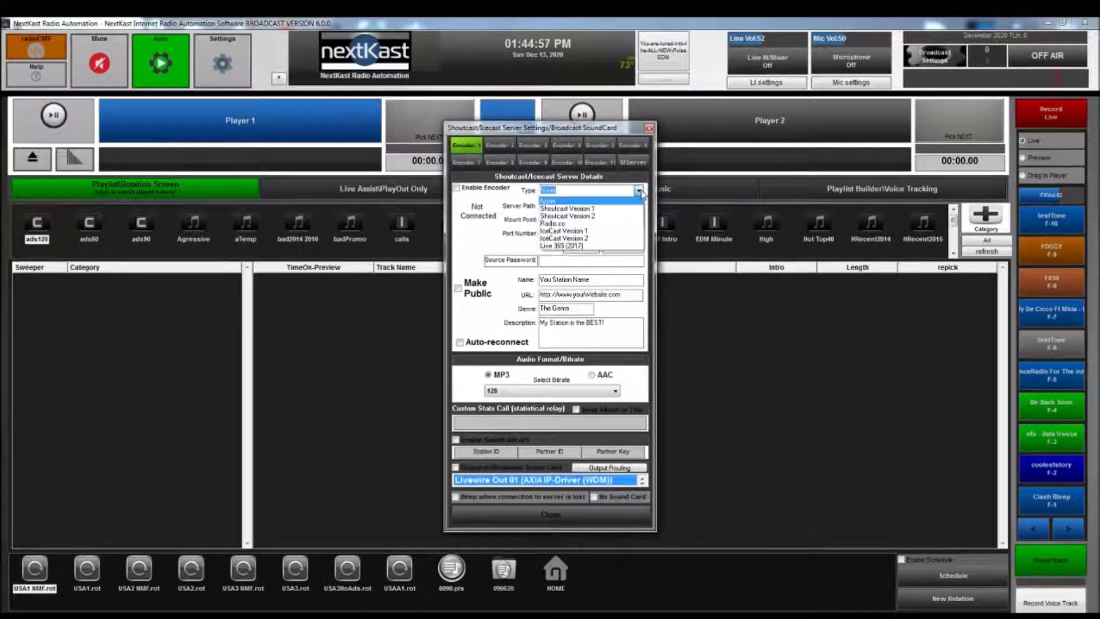
click(615, 248)
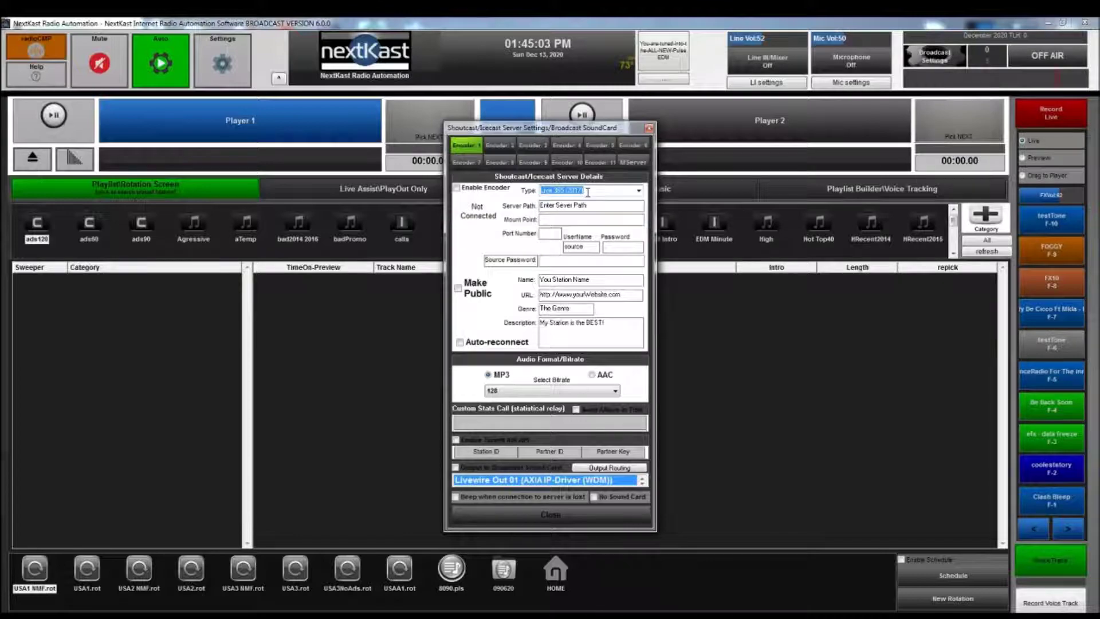
Place the encoder dialog beside the Live365 page, copy the hostname ingest.live365.com into the Server Path, and save.
key(alt+Tab)
key(alt+Tab)
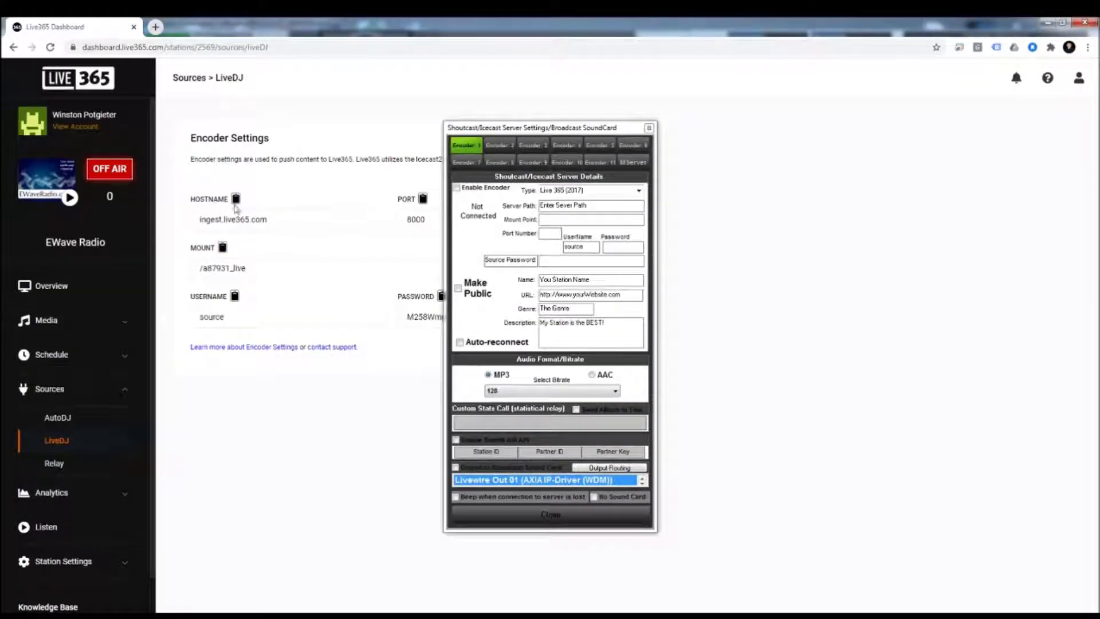
drag(507, 130, 689, 126)
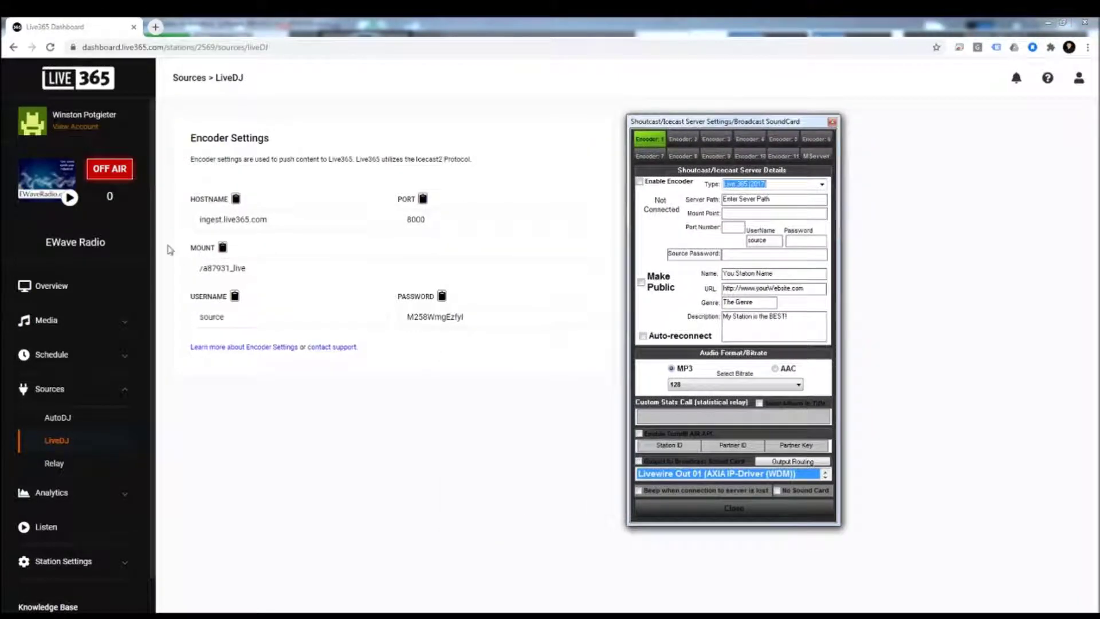
click(236, 200)
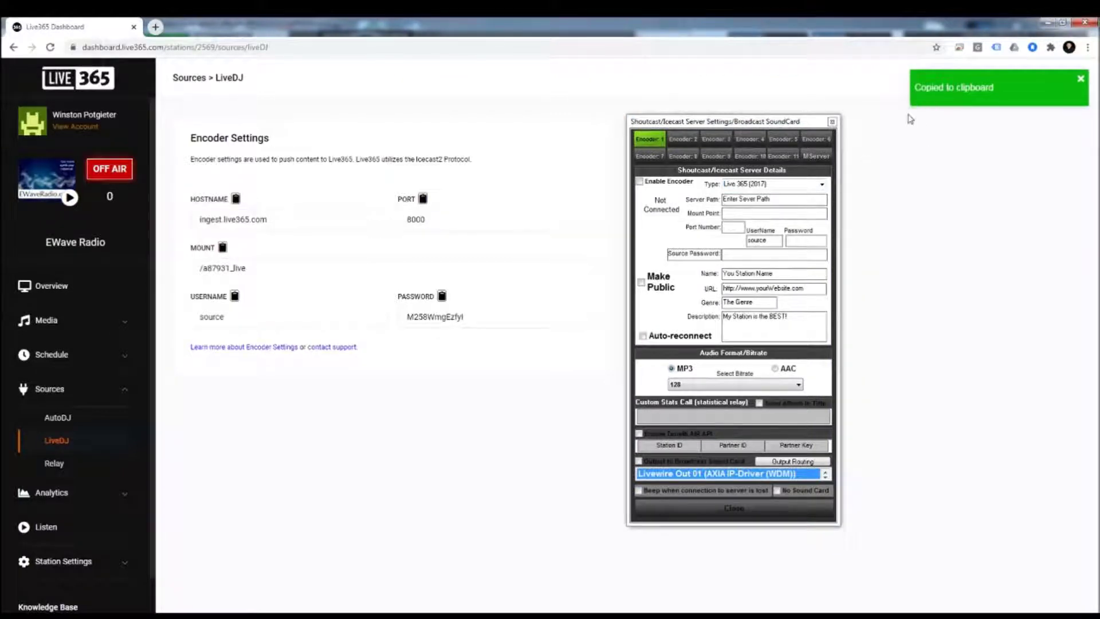
drag(782, 197, 710, 200)
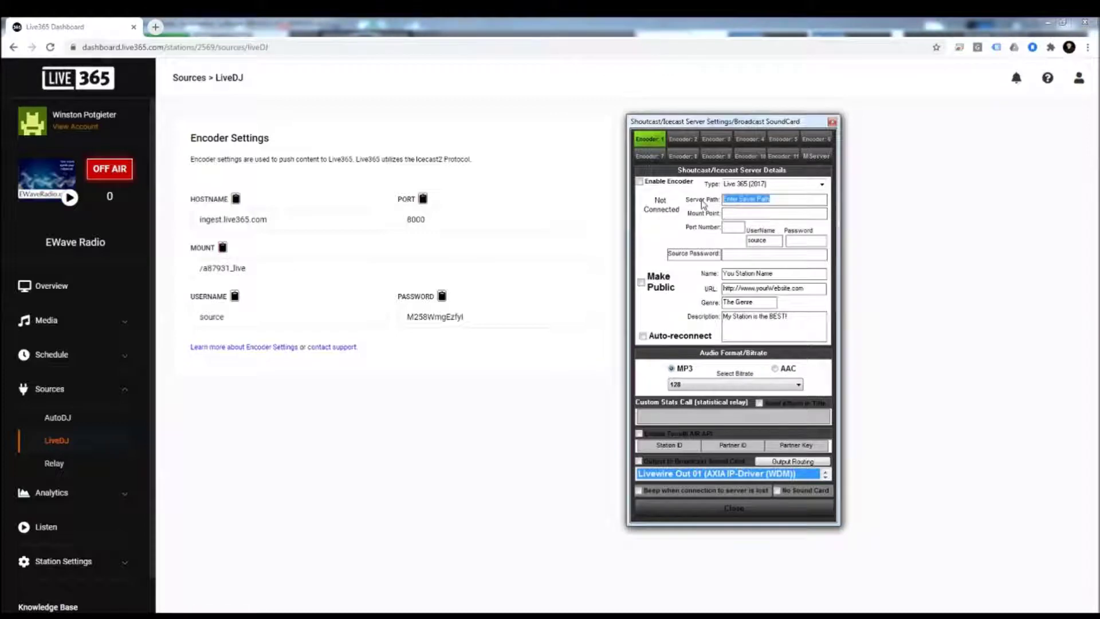
key(ctrl+v)
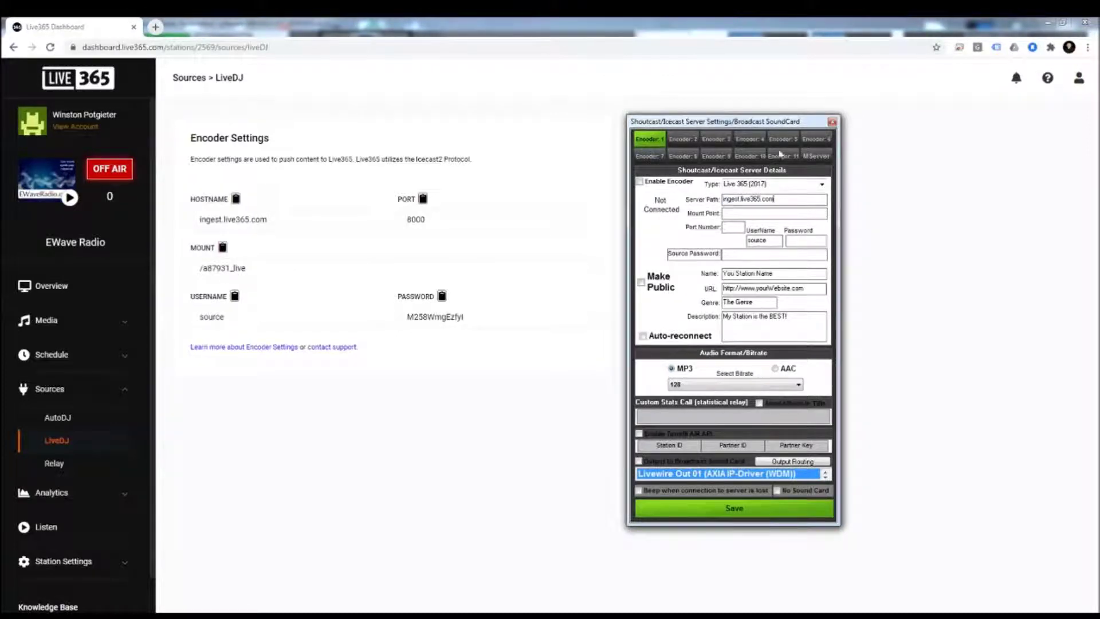
click(727, 512)
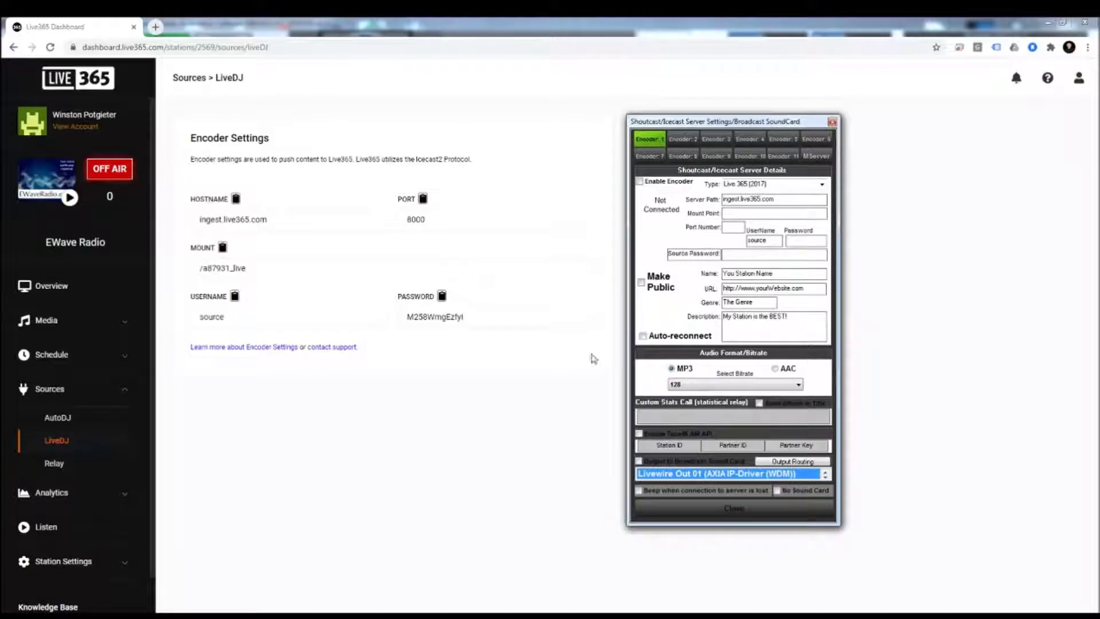
Copy the Live365 port 8000 into Encoder 1's Port Number and save the setting.
click(423, 198)
click(740, 215)
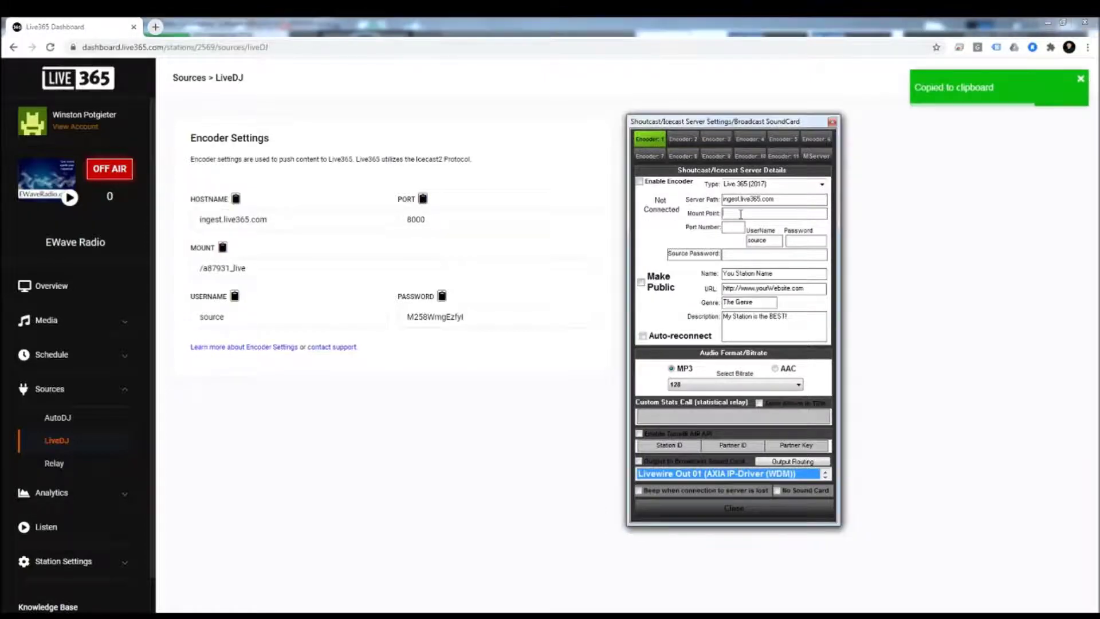
click(730, 227)
key(ctrl+v)
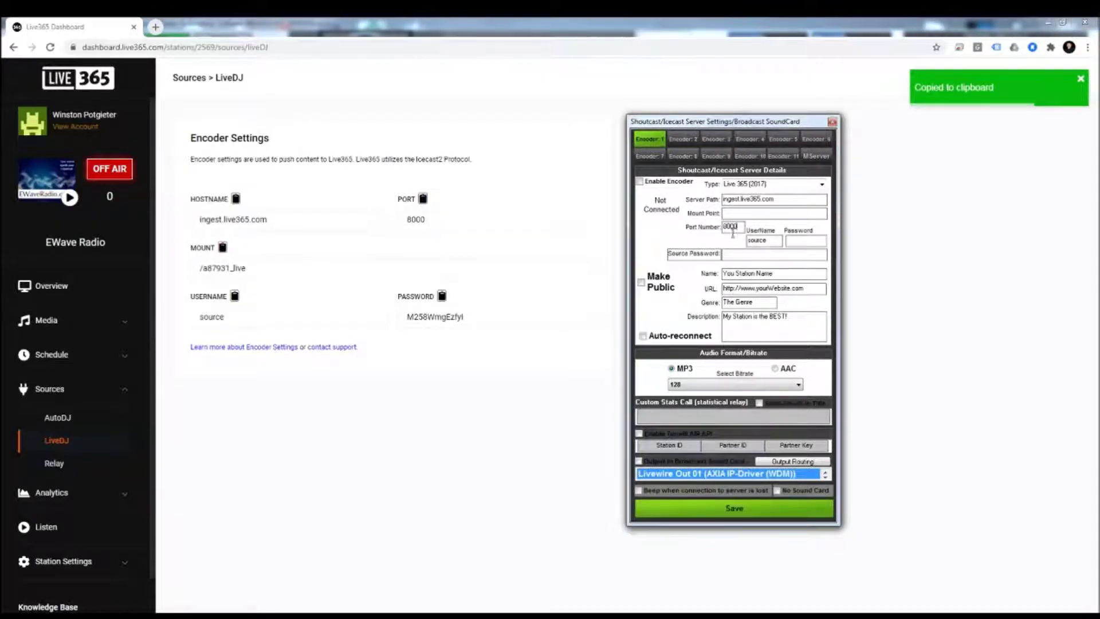
click(781, 511)
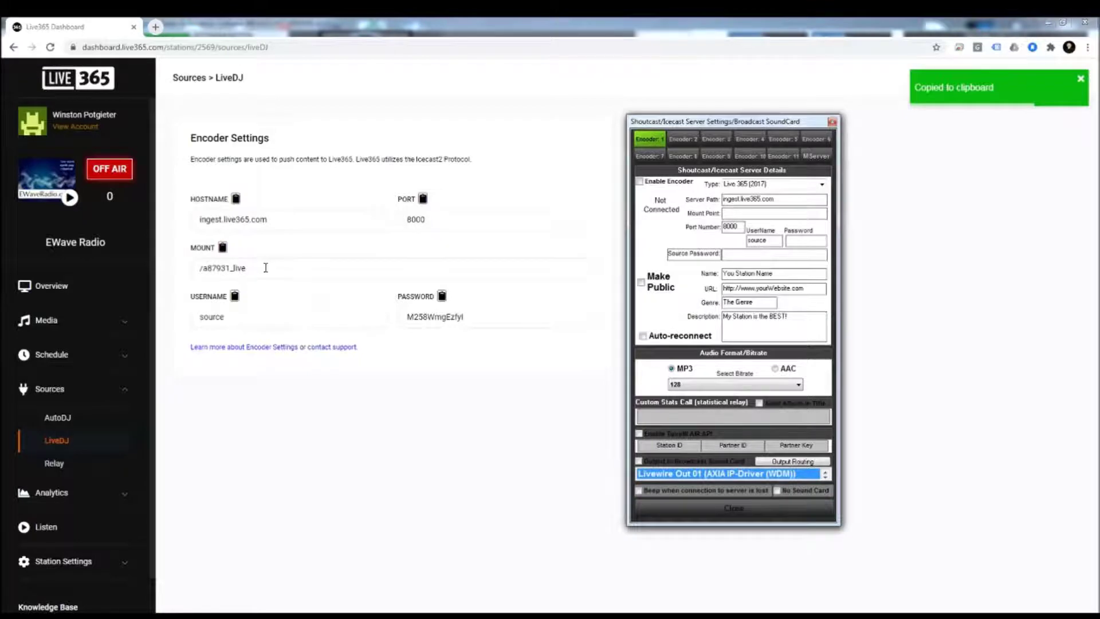
Copy the Live365 mount /a87931_live into Encoder 1's Mount Point and save the setting.
drag(265, 267, 184, 272)
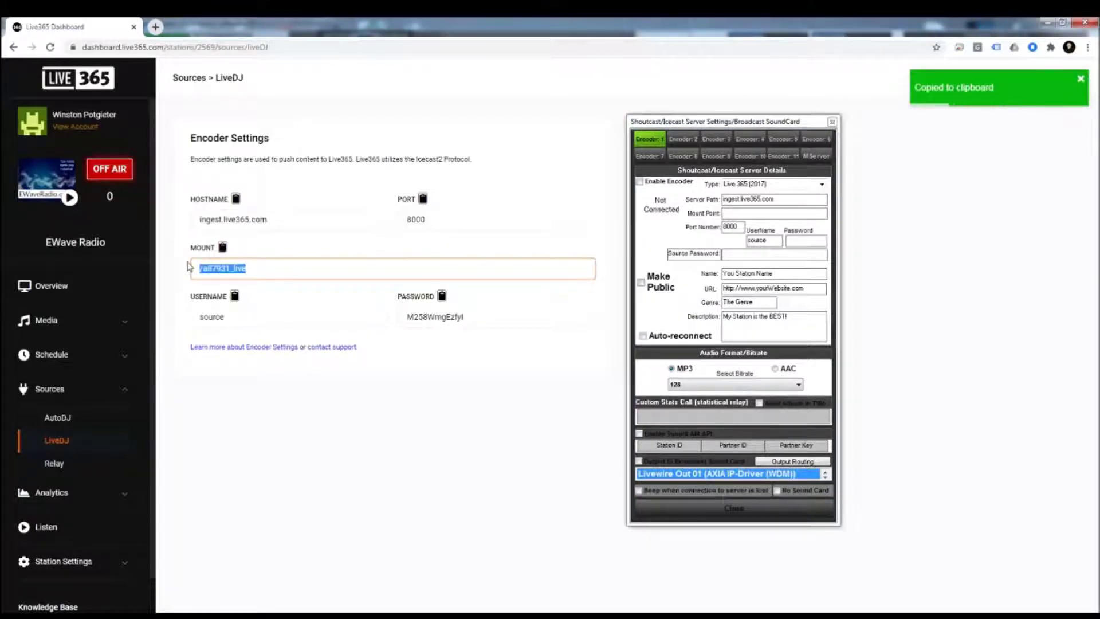
click(223, 247)
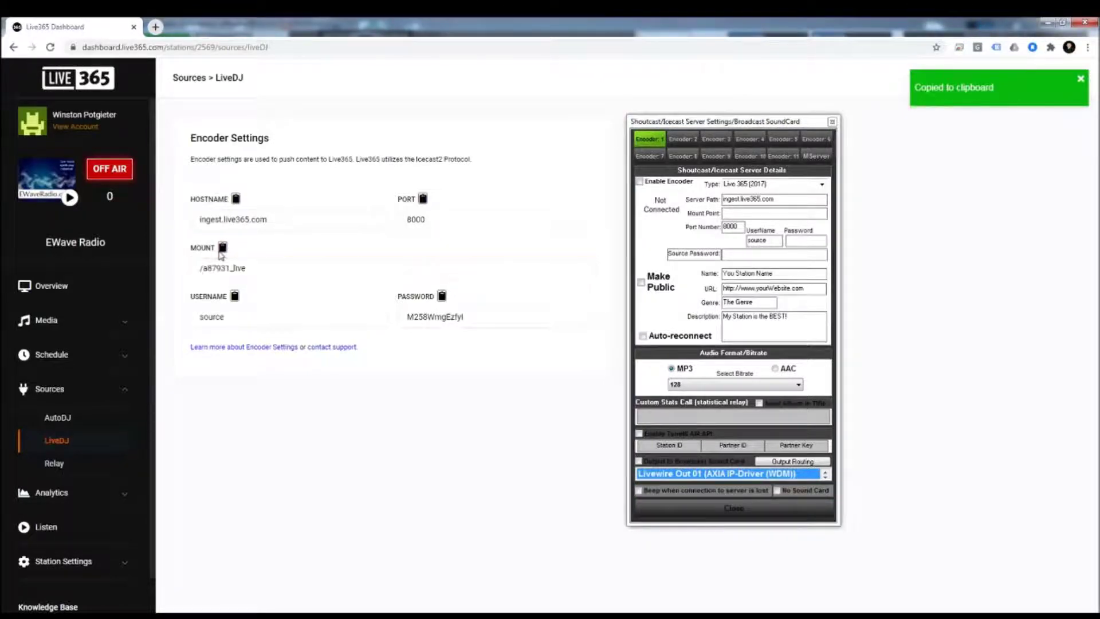
click(735, 213)
right_click(735, 214)
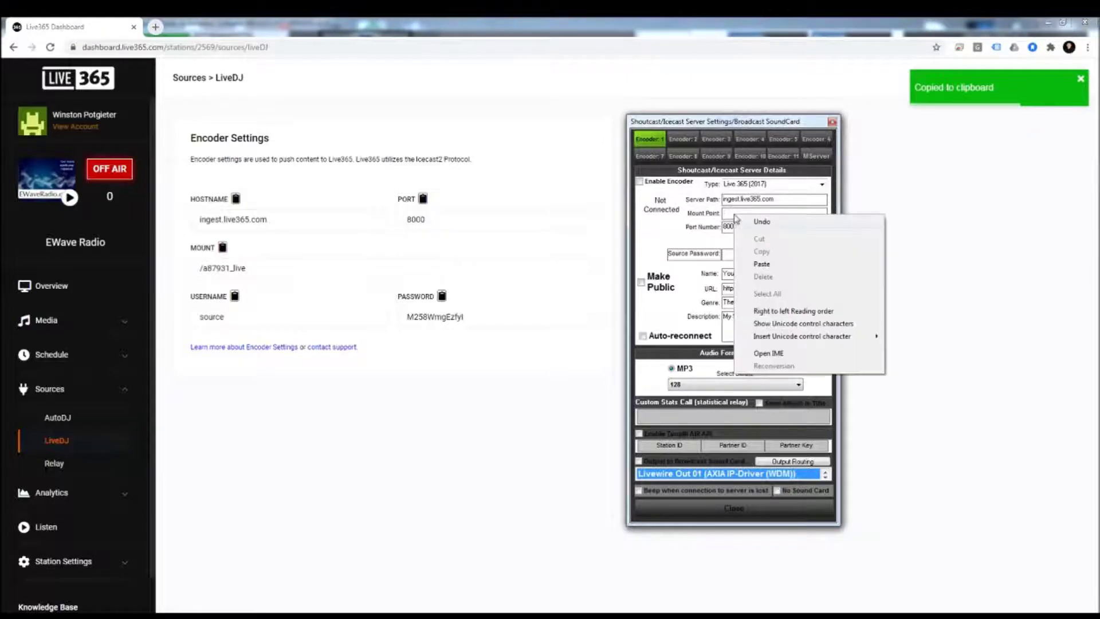
click(769, 269)
click(763, 511)
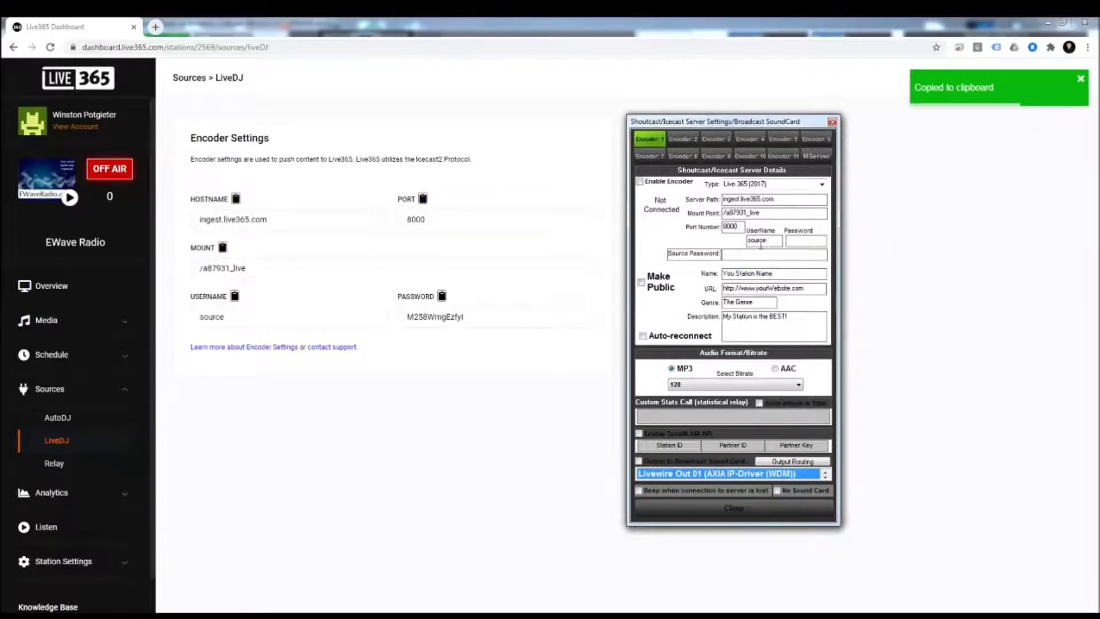
Copy the Live365 encoder password into both the Password and Source Password fields of Encoder 1.
click(442, 296)
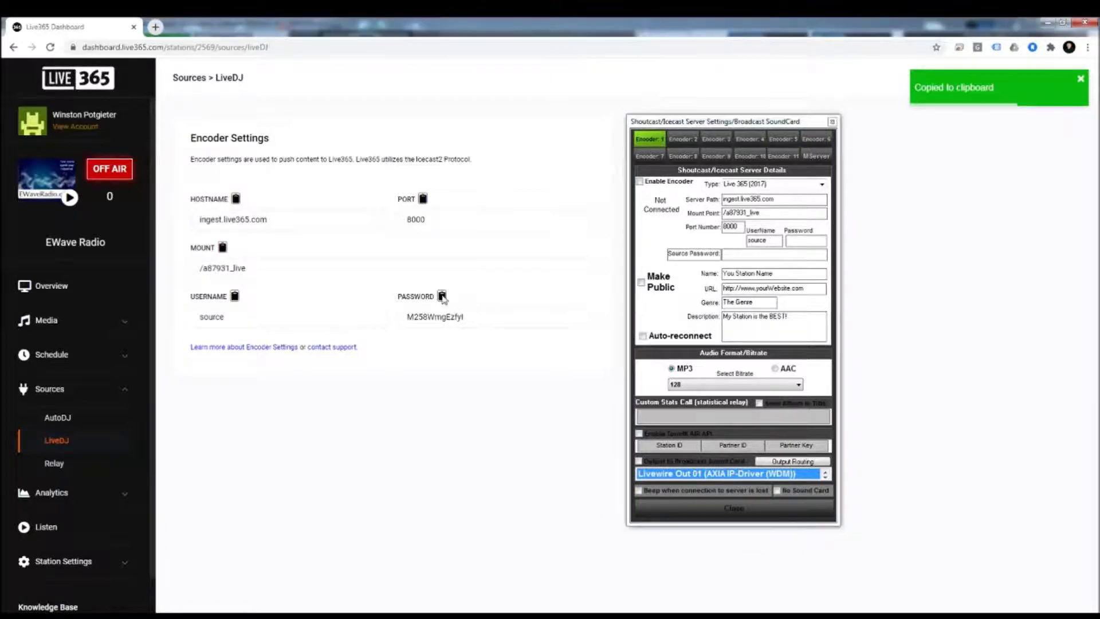
click(793, 241)
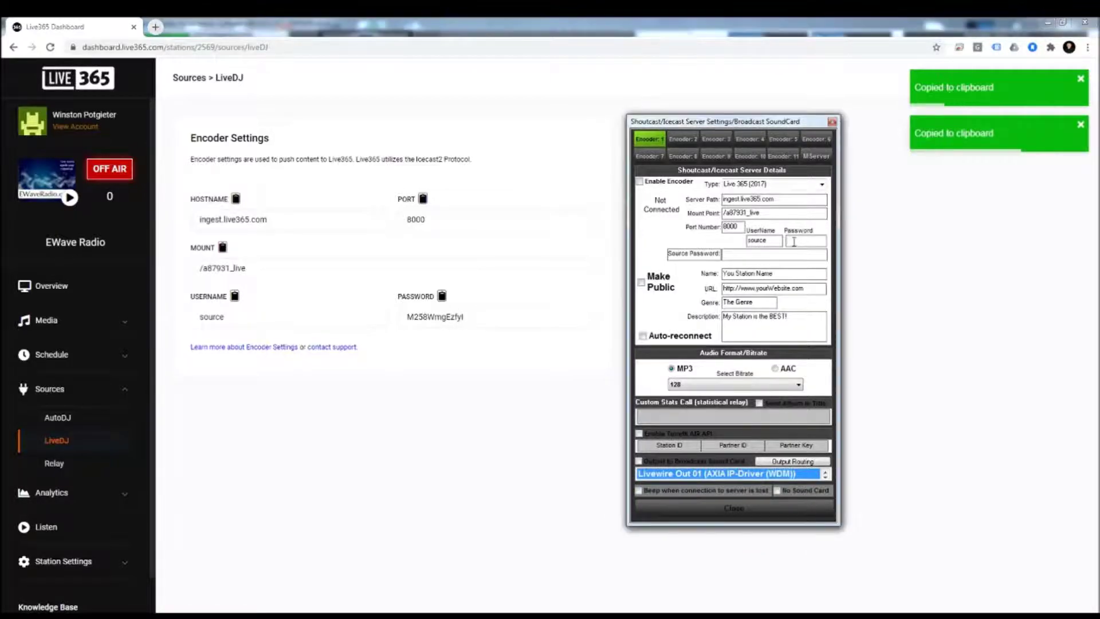
right_click(794, 241)
click(827, 293)
right_click(727, 256)
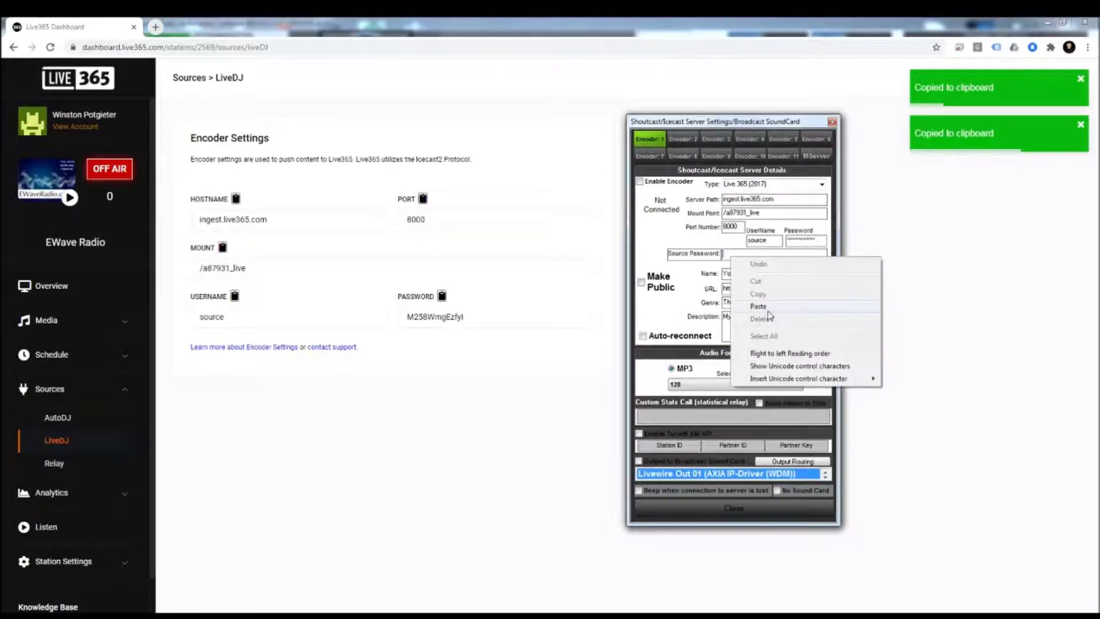
click(762, 307)
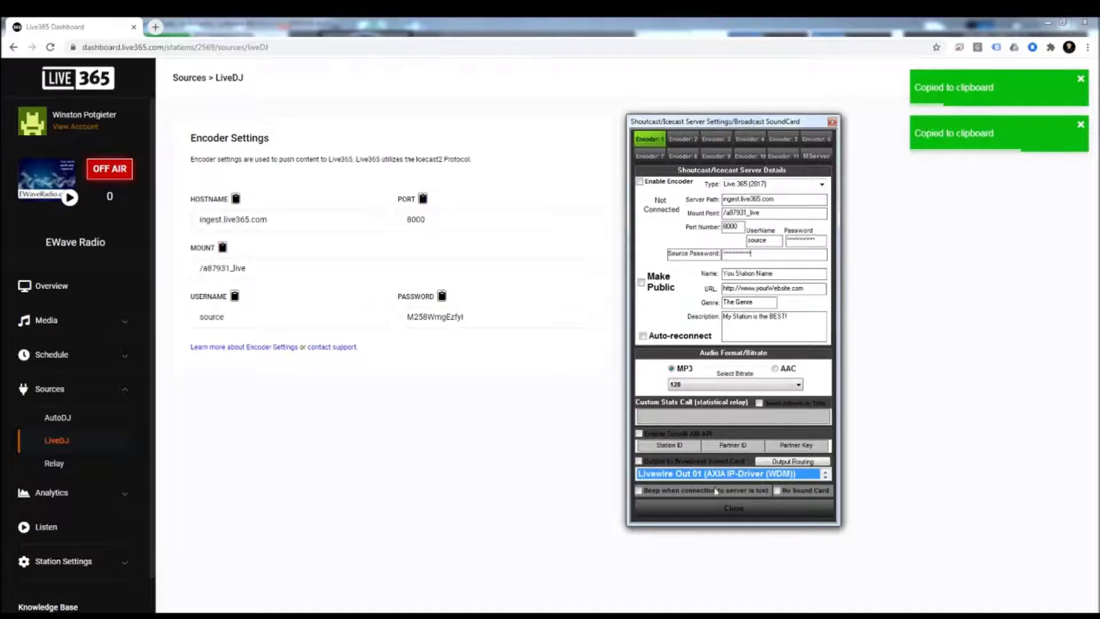
Enable Encoder 1 with auto-reconnect turned on and close the server settings dialog.
click(647, 187)
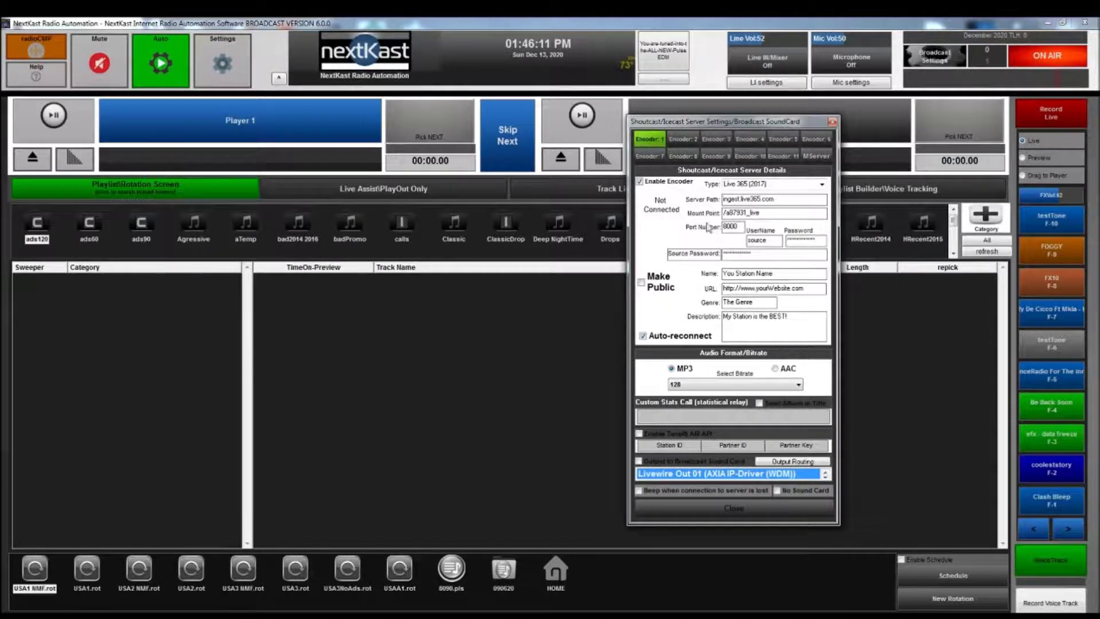
click(832, 122)
Load the USA1 NMF.rot rotation and start playback on Player 1.
click(51, 574)
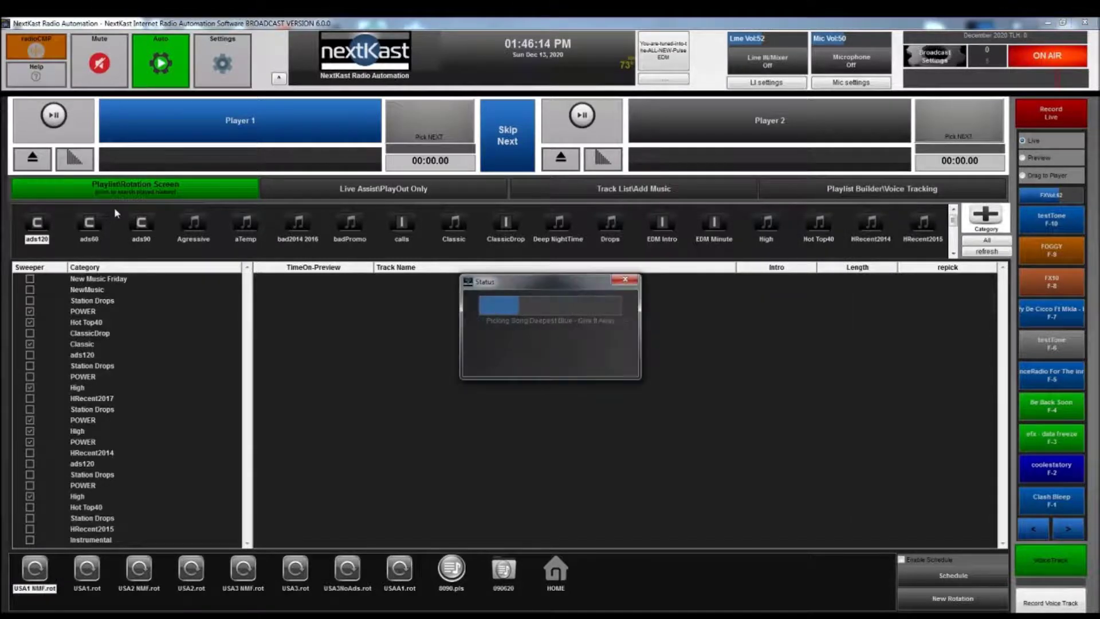
click(55, 130)
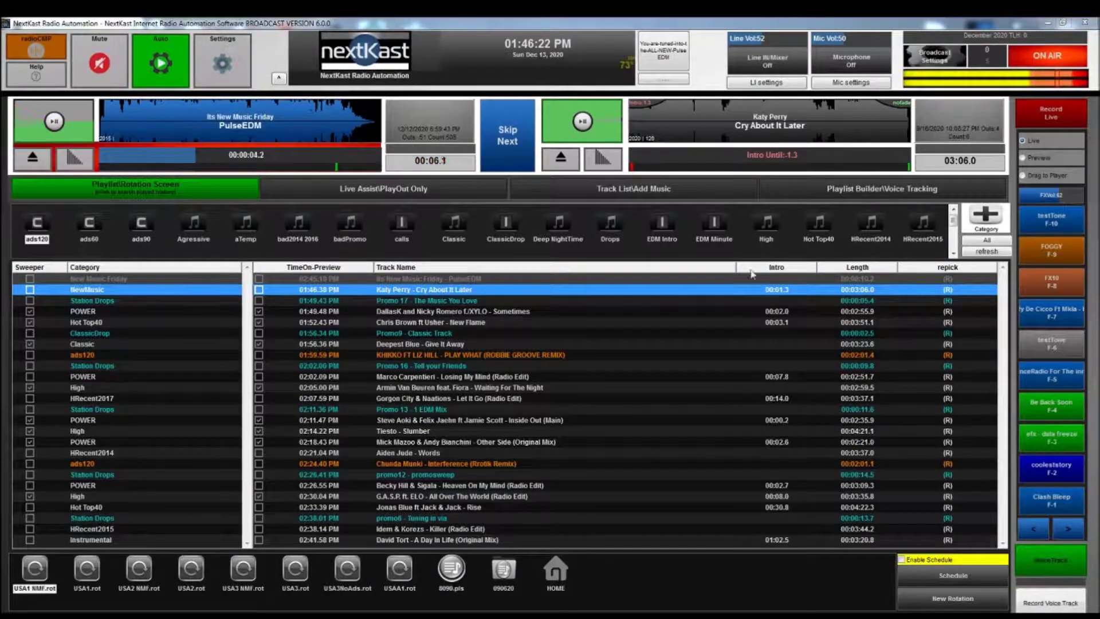
Reopen the broadcast settings to check the encoder's connection.
click(934, 56)
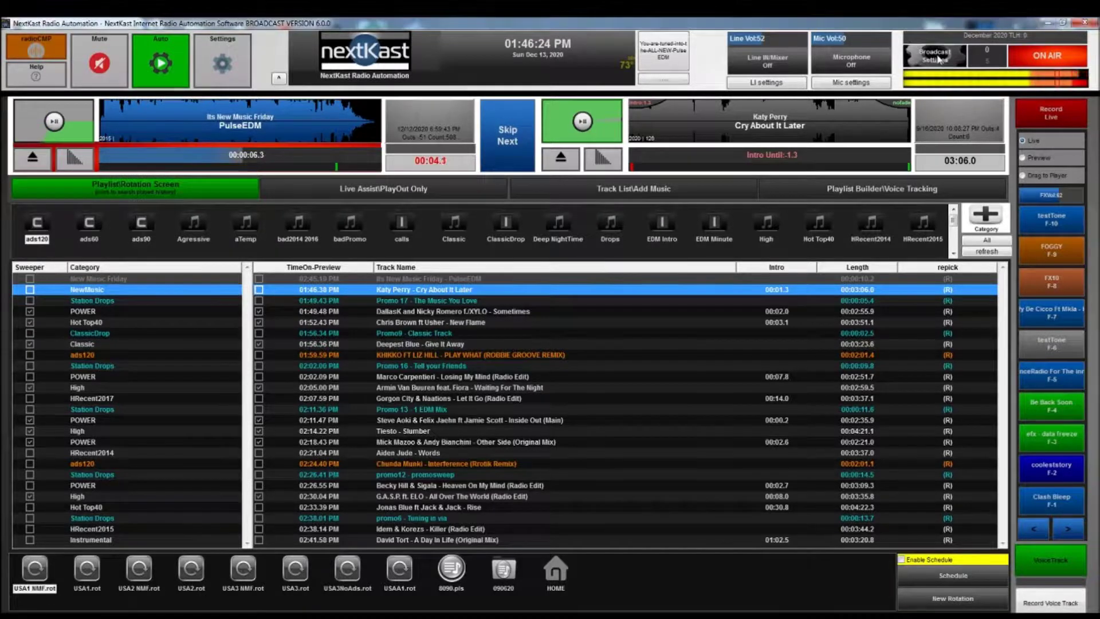